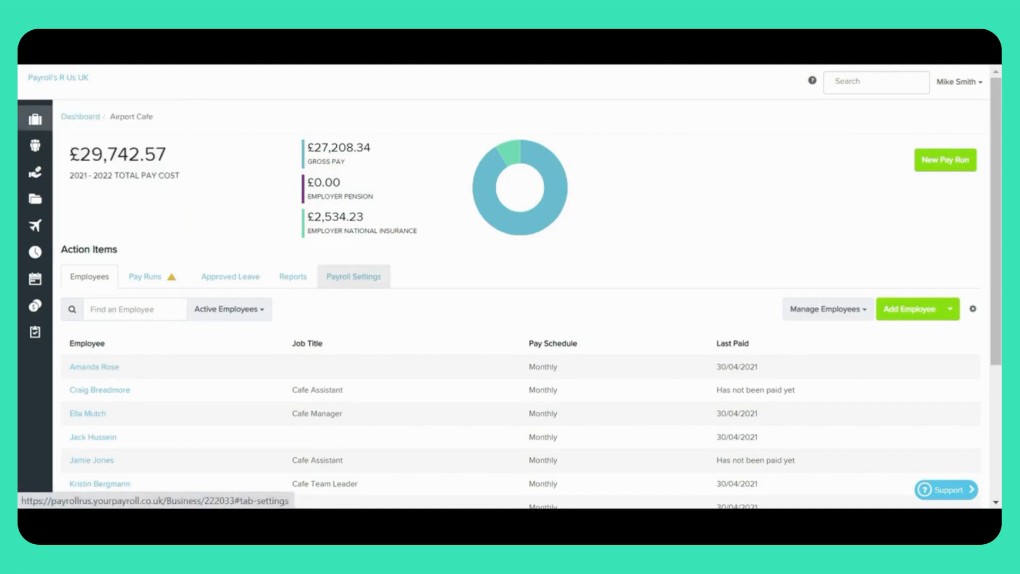
Step: Navigate from Payroll Settings to the Data Extracts page under Business Management for Airport Cafe
{"action": "left_click", "coordinate": [353, 276]}
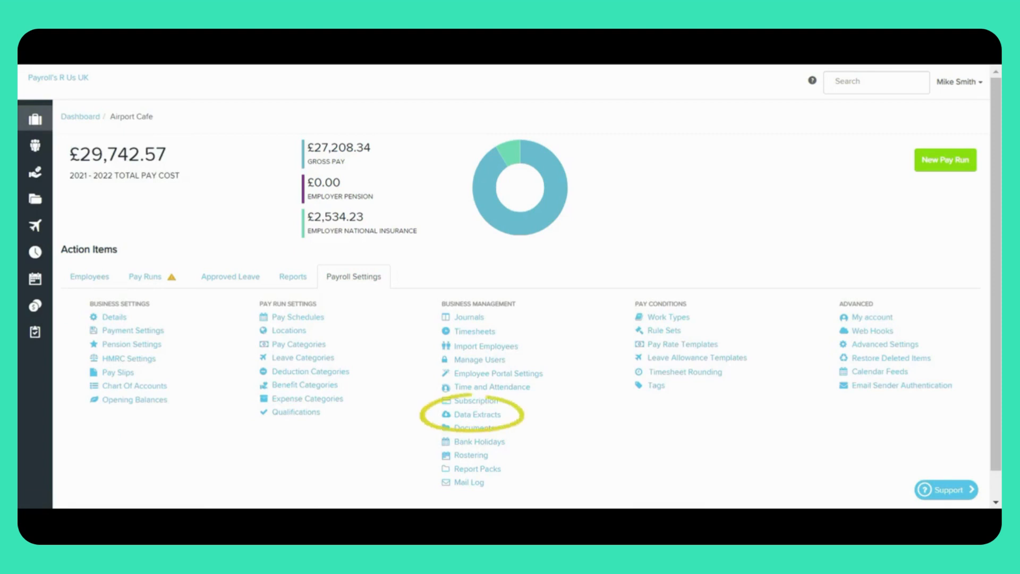
{"action": "left_click", "coordinate": [477, 413]}
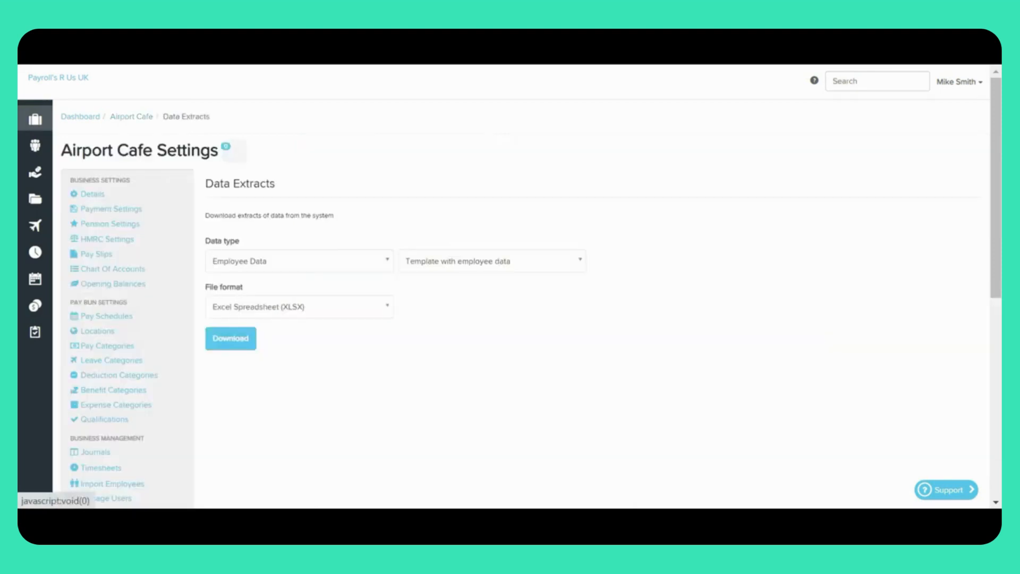
{"action": "left_click", "coordinate": [299, 260]}
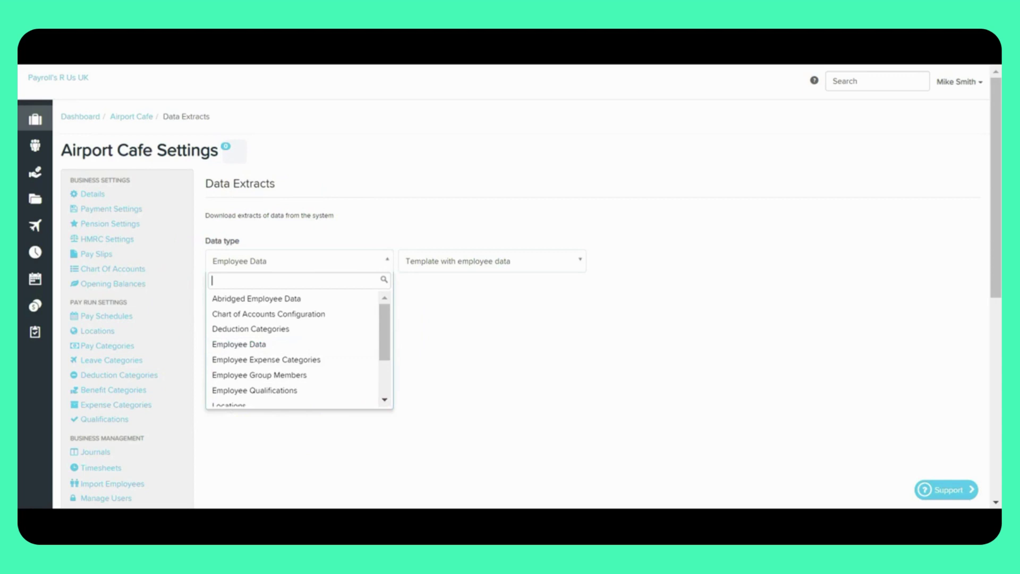
{"action": "key", "text": "Escape"}
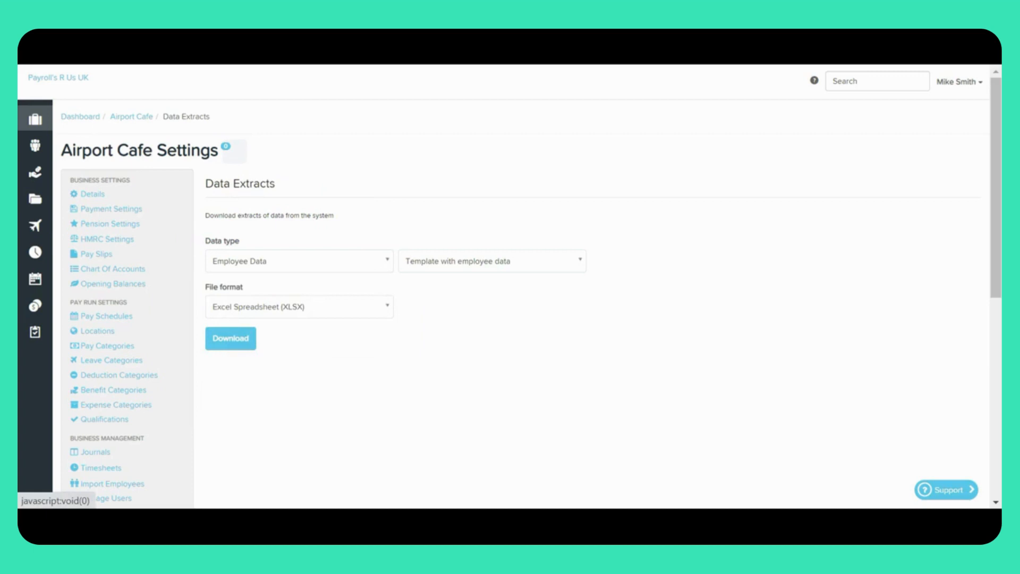
{"action": "left_click", "coordinate": [492, 261]}
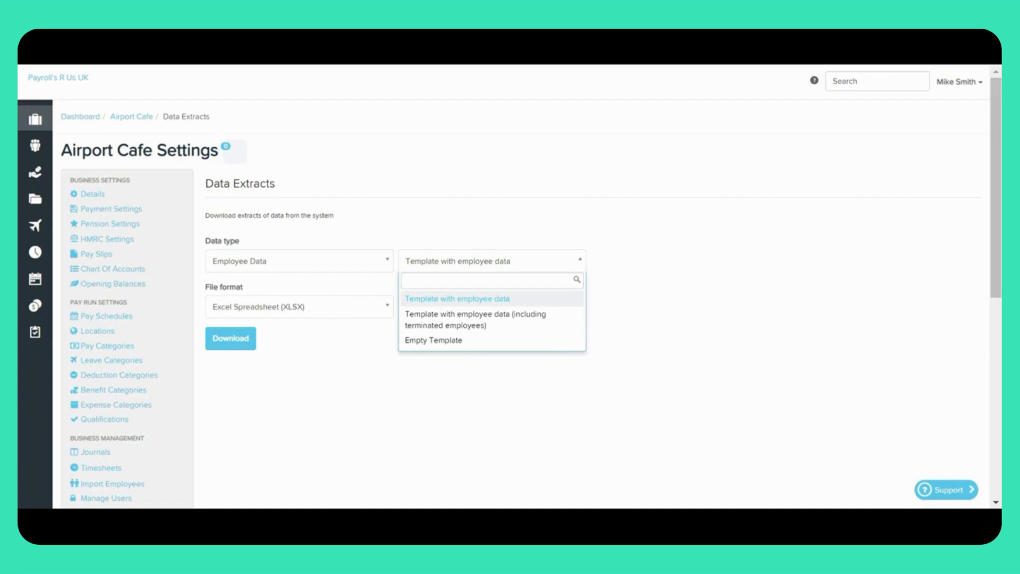
{"action": "key", "text": "Escape"}
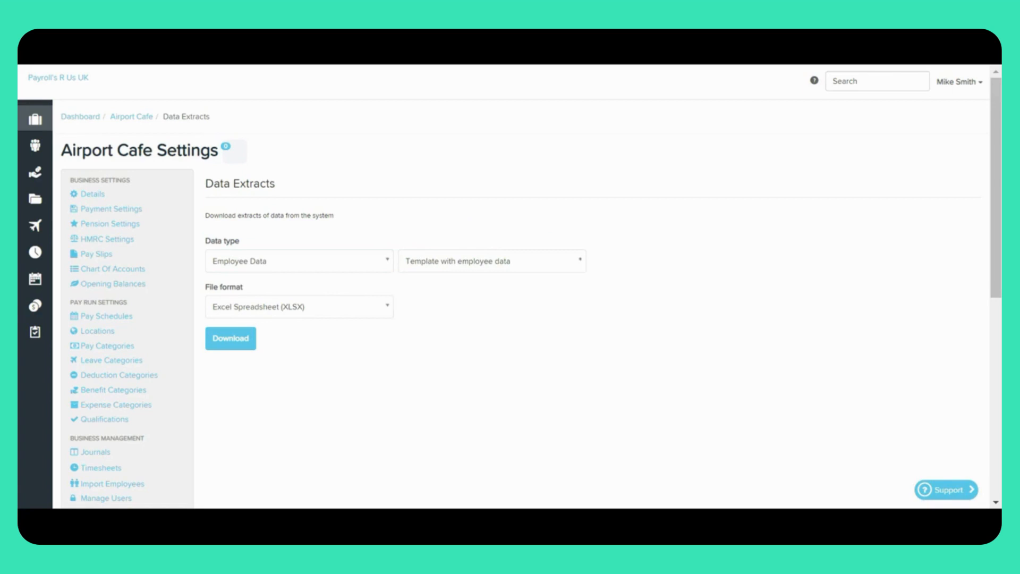
{"action": "left_click", "coordinate": [299, 306]}
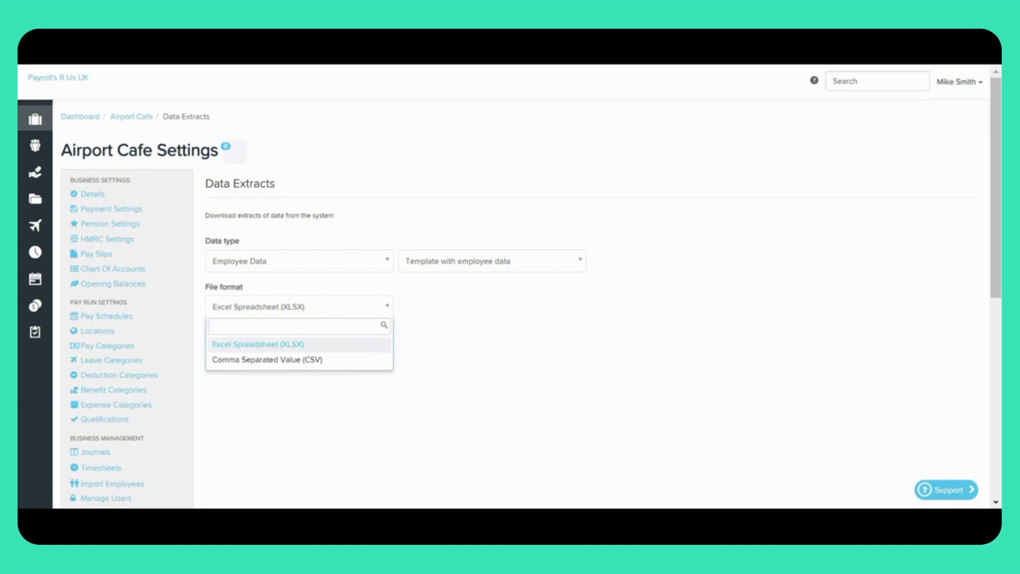
{"action": "key", "text": "Escape"}
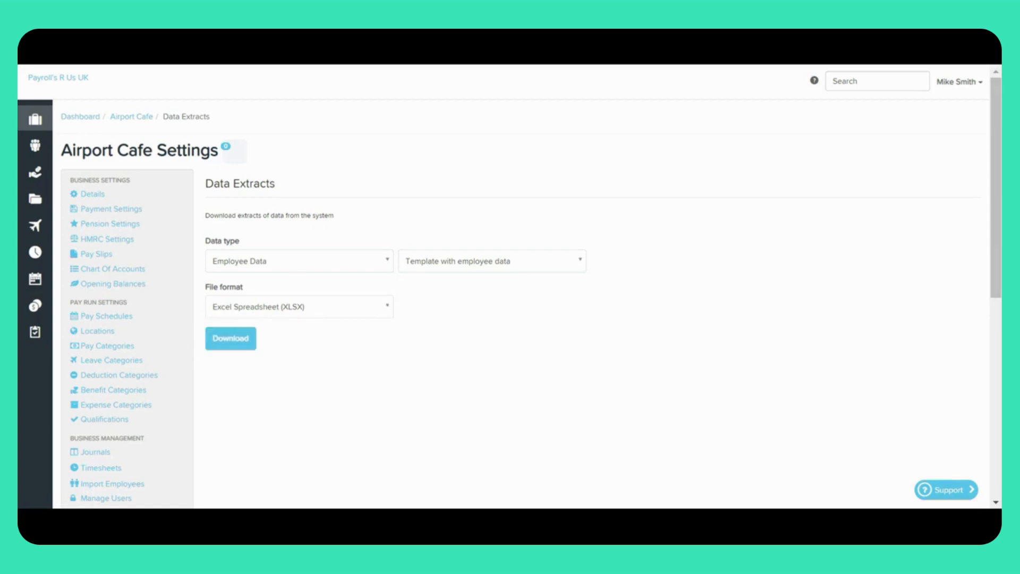